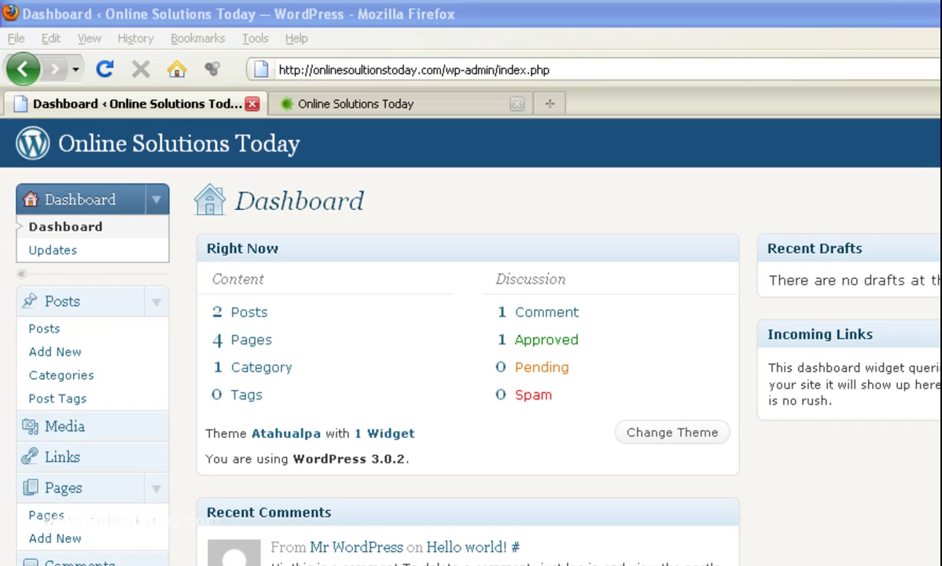
# Check the live homepage, then start a new page titled 'Home'.
pyautogui.click(447, 104)
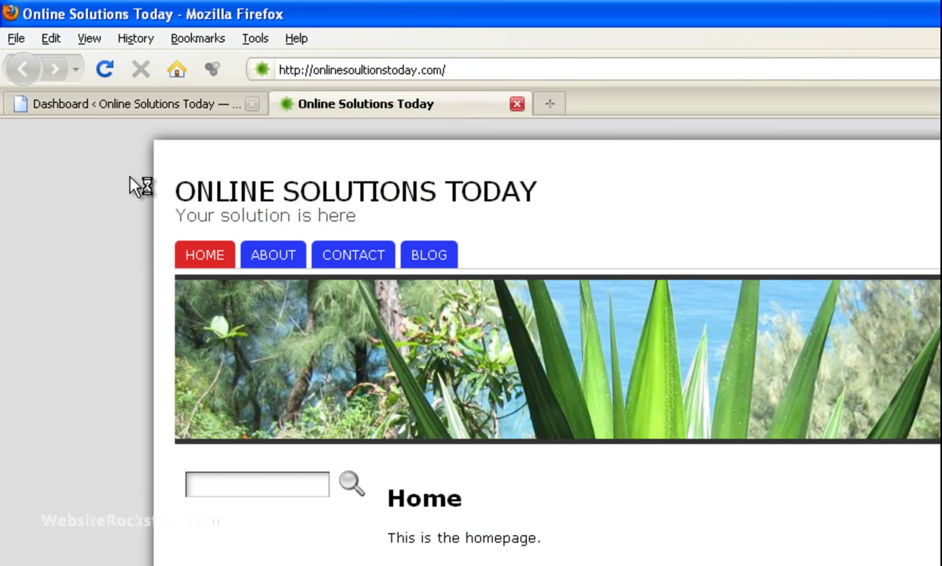
pyautogui.click(102, 107)
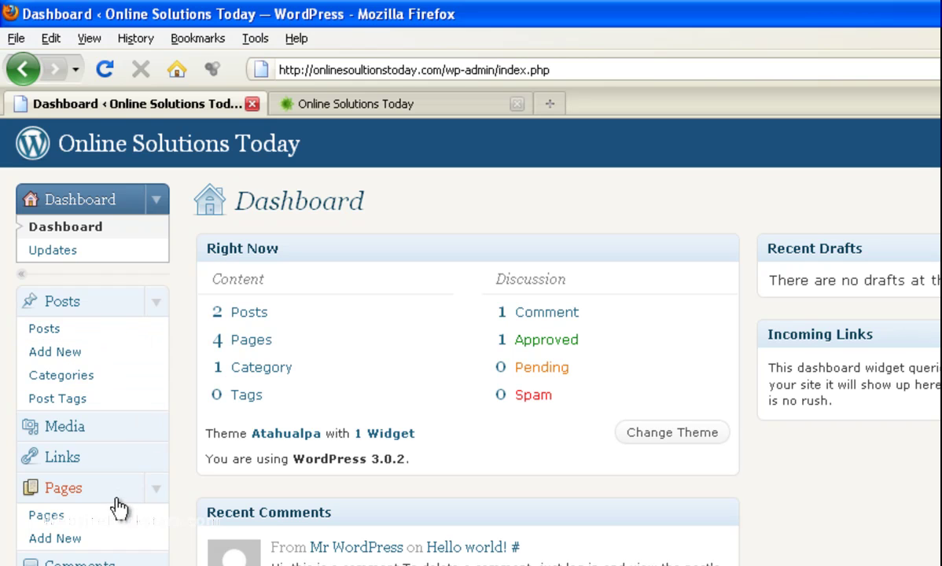
pyautogui.click(116, 538)
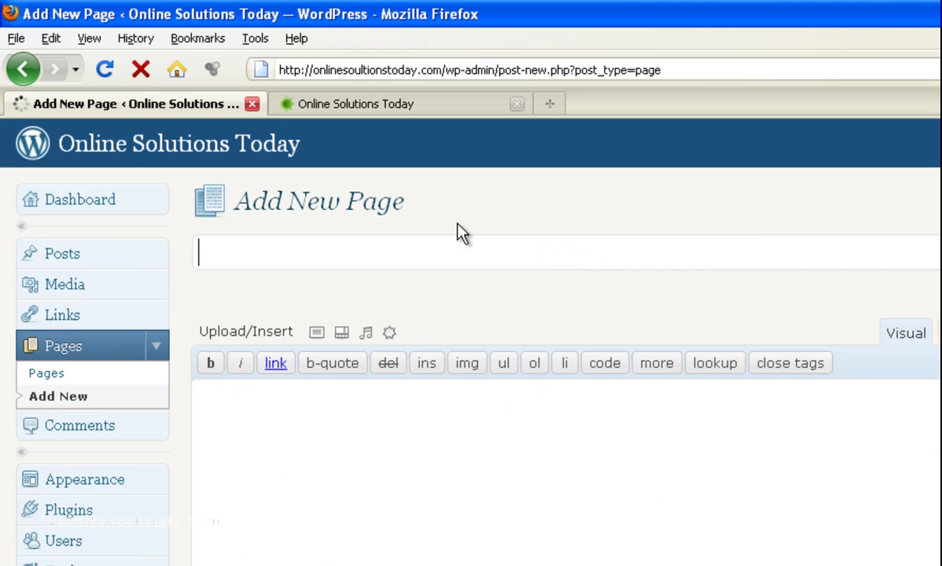
pyautogui.write('Home')
# Give the Home page the body text 'hompage2' and publish it.
pyautogui.click(609, 462)
pyautogui.write('ha')
pyautogui.press('BackSpace')
pyautogui.write('ompage2')
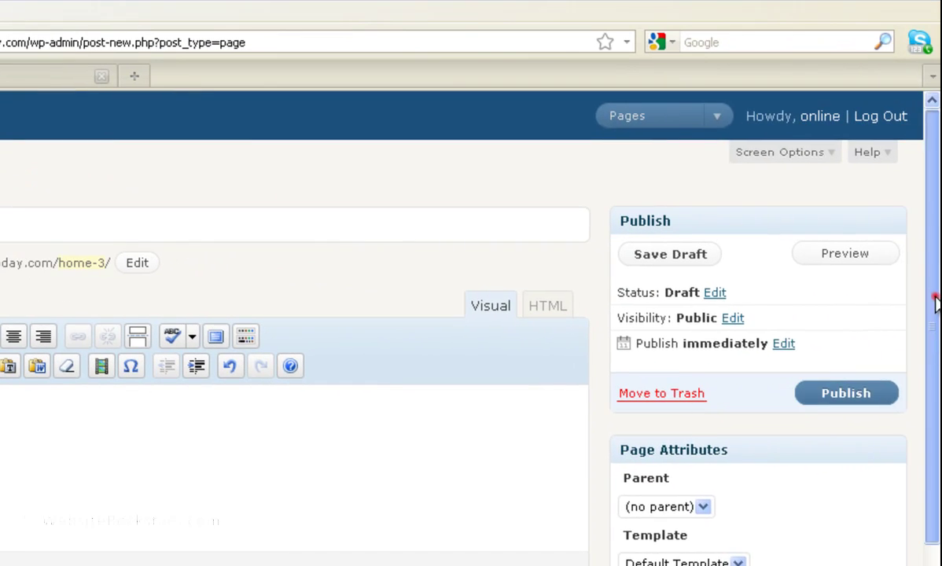
pyautogui.moveTo(934, 298); pyautogui.dragTo(933, 268)
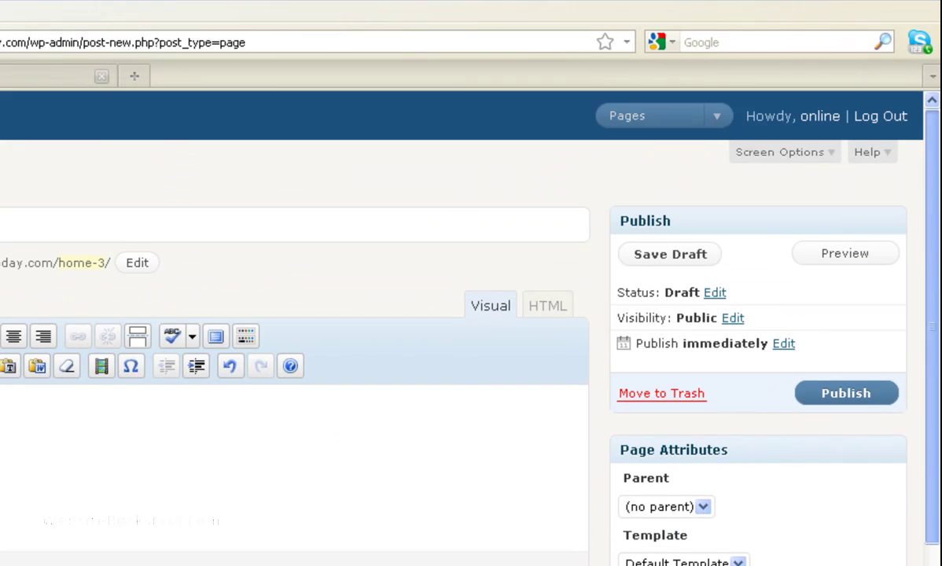
pyautogui.click(856, 397)
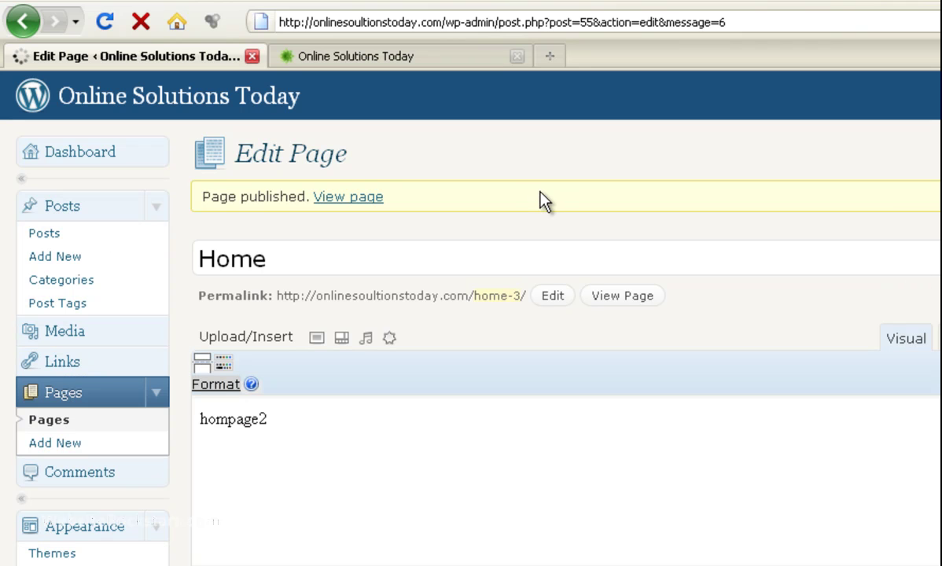
# Switch the original Home page's status from Published to Draft and update it.
pyautogui.click(41, 422)
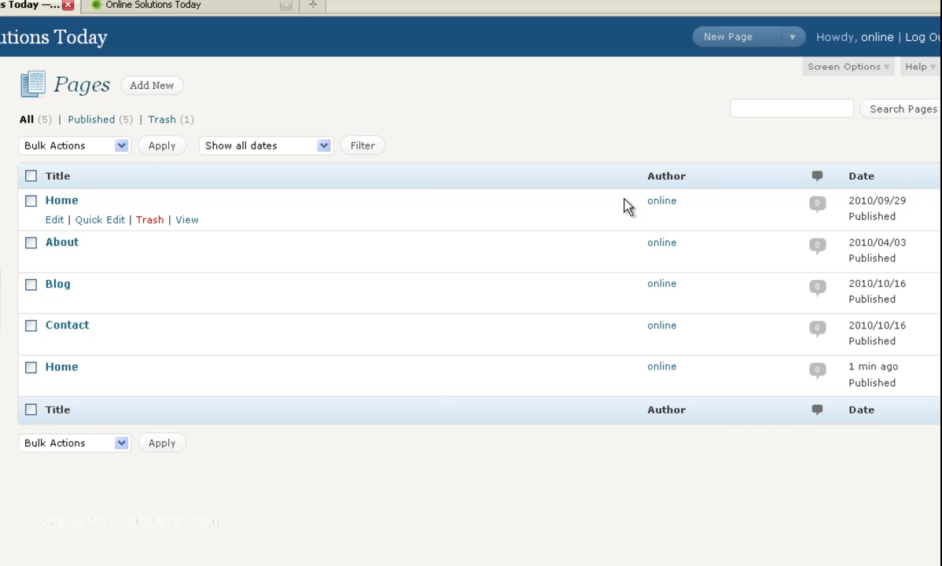
pyautogui.click(49, 203)
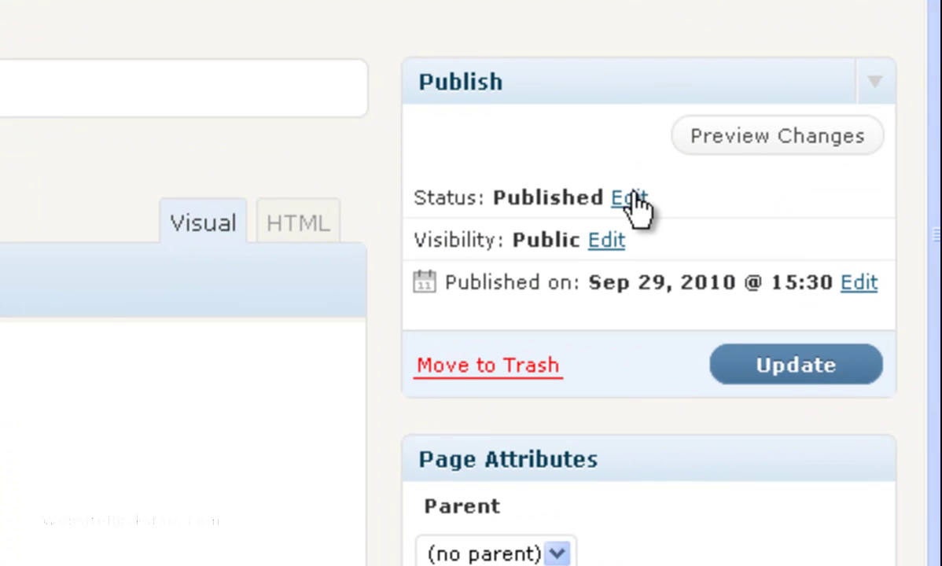
pyautogui.click(629, 198)
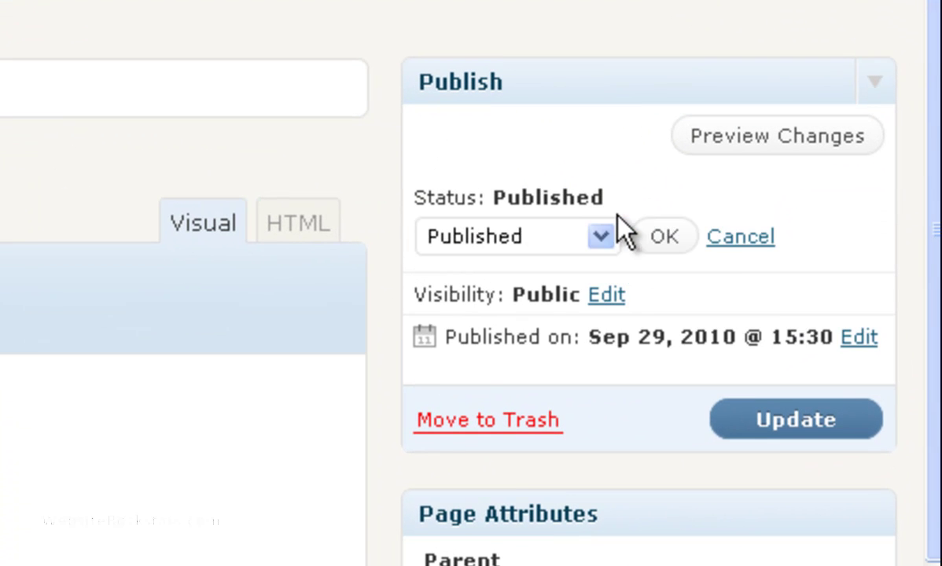
pyautogui.click(601, 236)
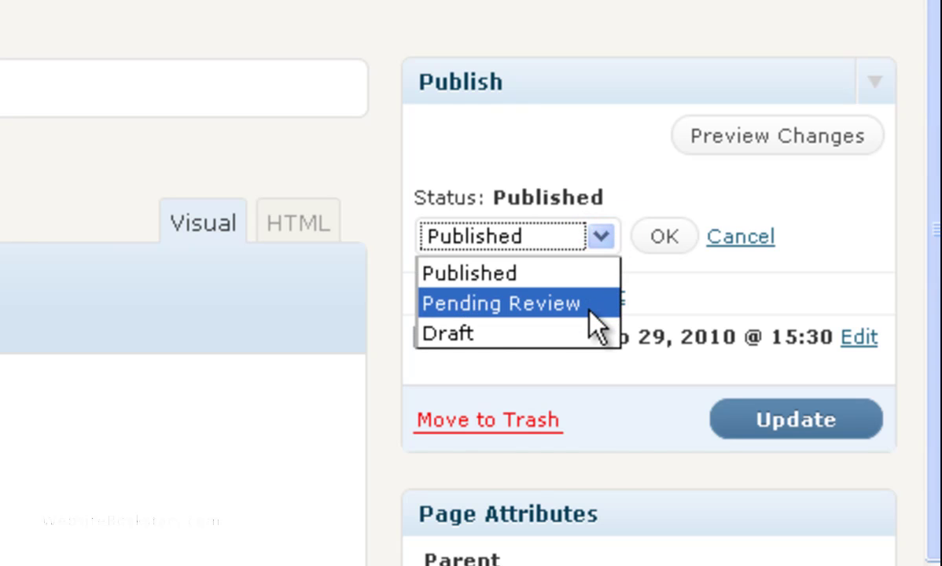
pyautogui.click(594, 334)
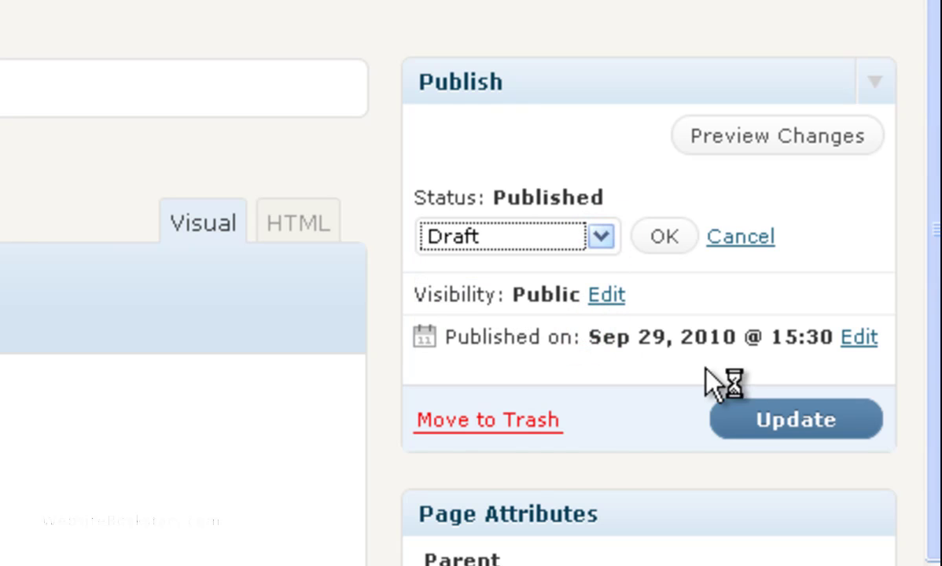
pyautogui.click(761, 419)
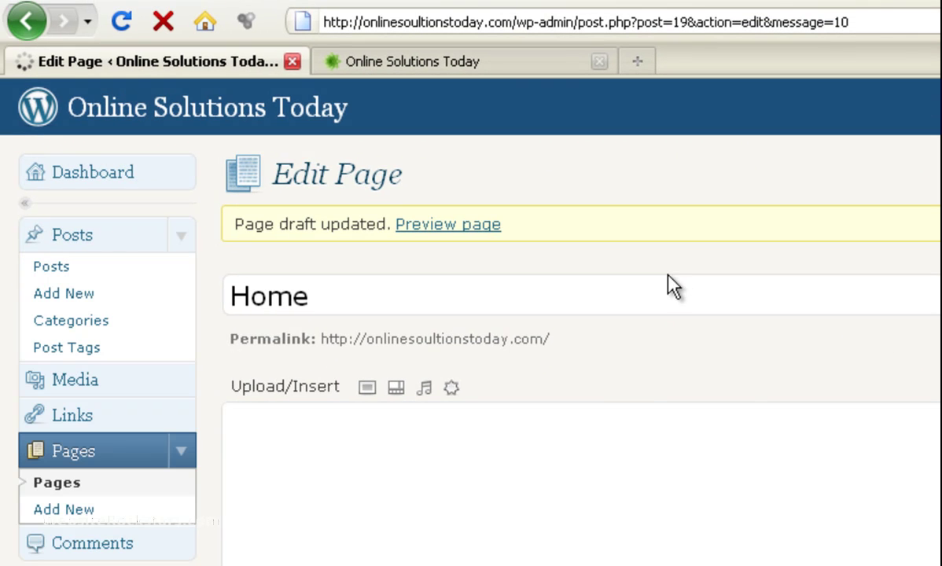
# Reload the live site to confirm HOME now sits last in its menu, then return to Pages.
pyautogui.click(81, 483)
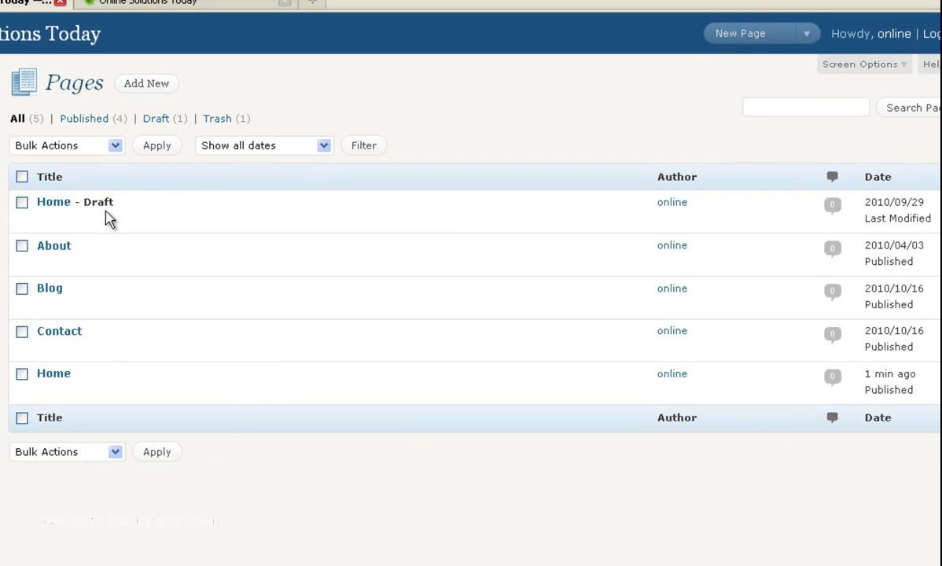
pyautogui.click(210, 5)
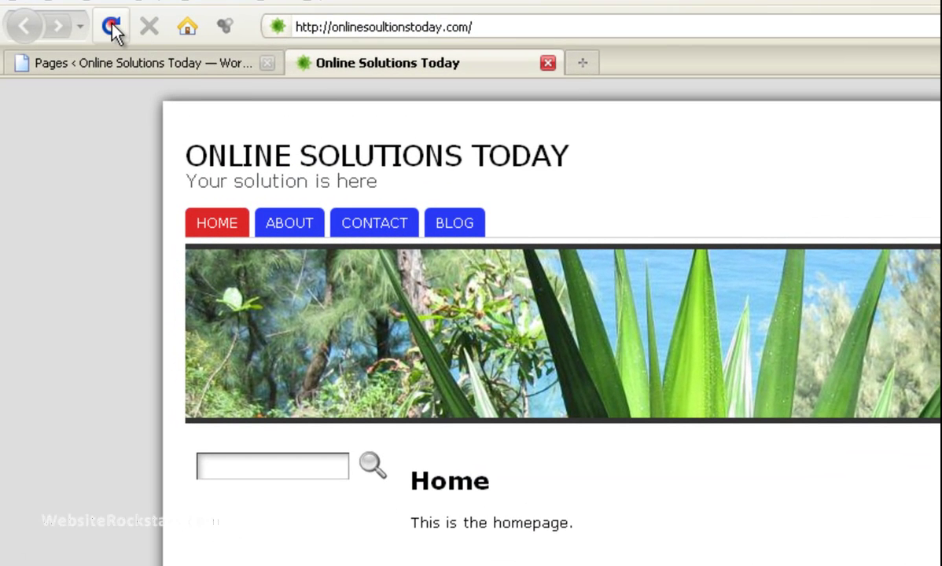
pyautogui.click(72, 13)
pyautogui.click(471, 227)
pyautogui.click(432, 166)
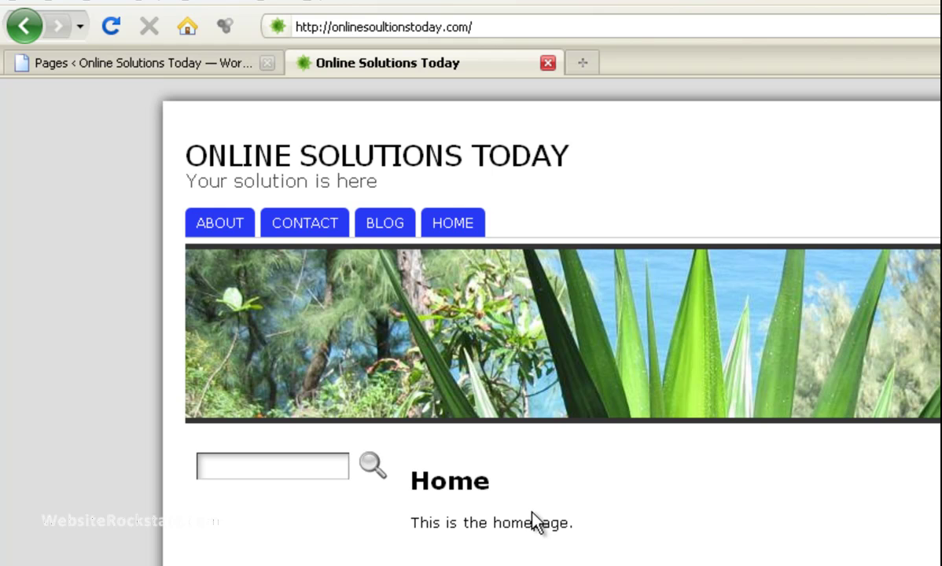
pyautogui.click(172, 68)
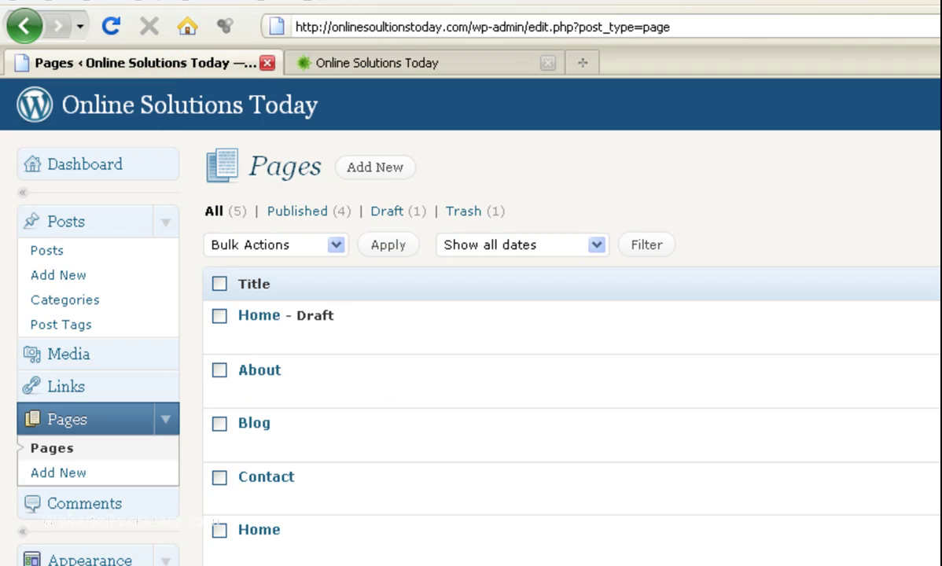
# In Reading Settings, choose Home as the static front page, keeping Blog as posts page, and save.
pyautogui.scroll(-5, 440, 315)
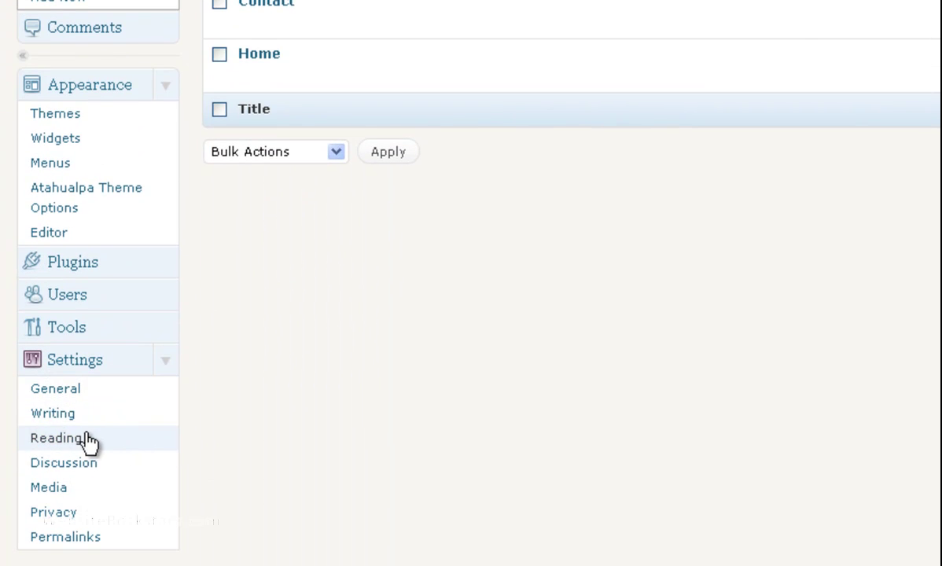
pyautogui.click(83, 442)
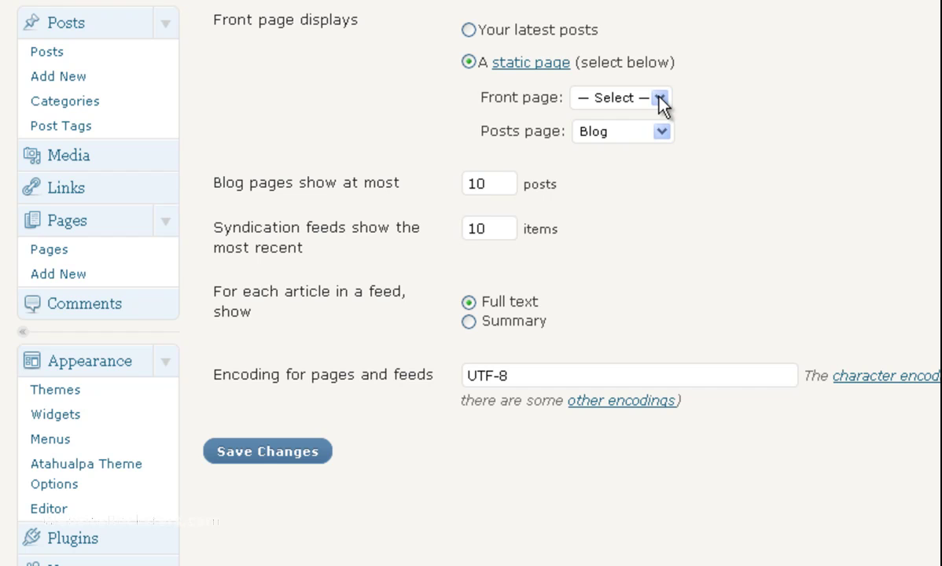
pyautogui.click(660, 98)
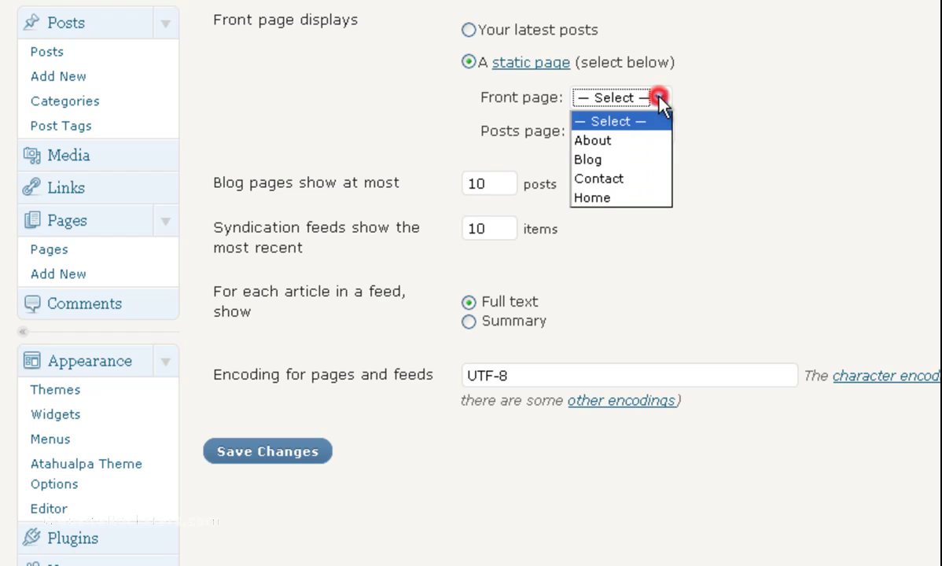
pyautogui.click(649, 198)
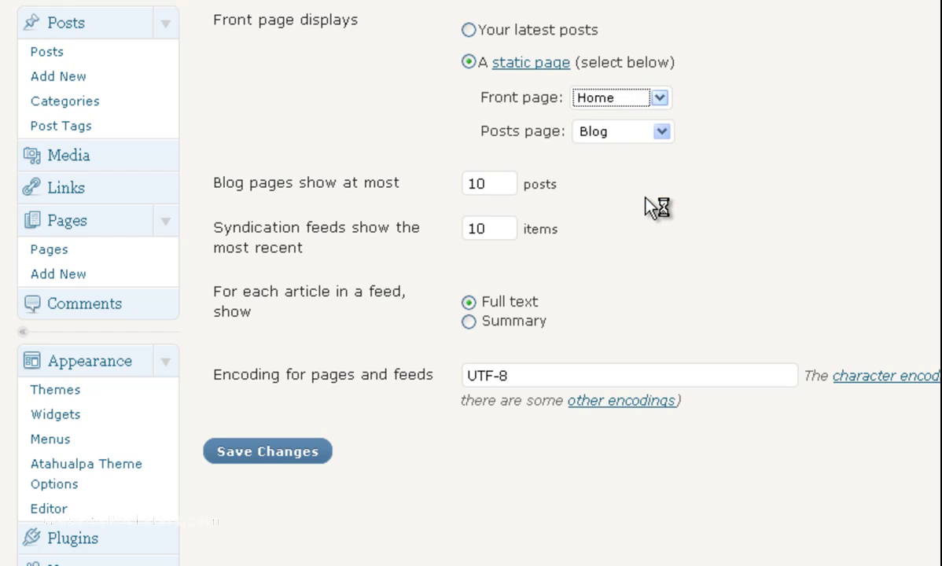
pyautogui.click(258, 451)
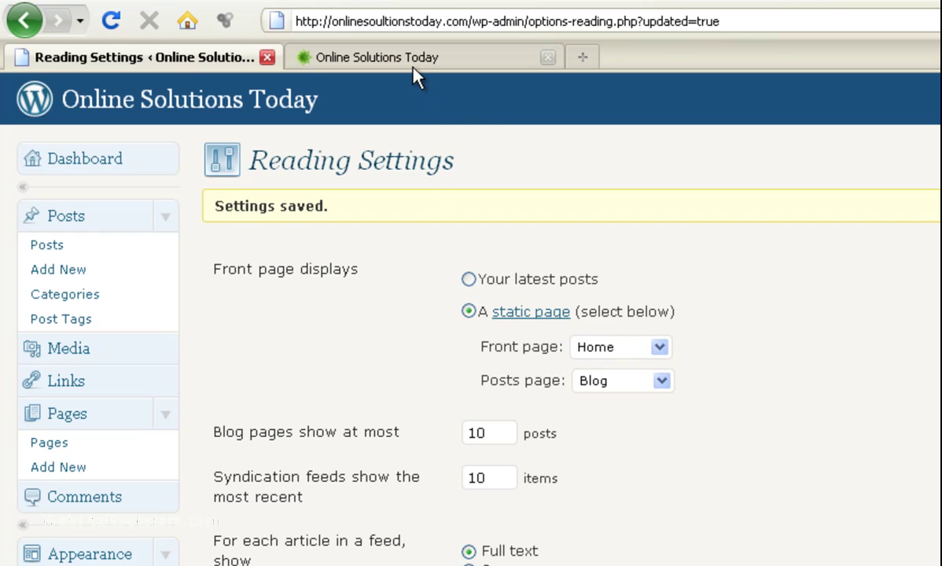
pyautogui.click(412, 63)
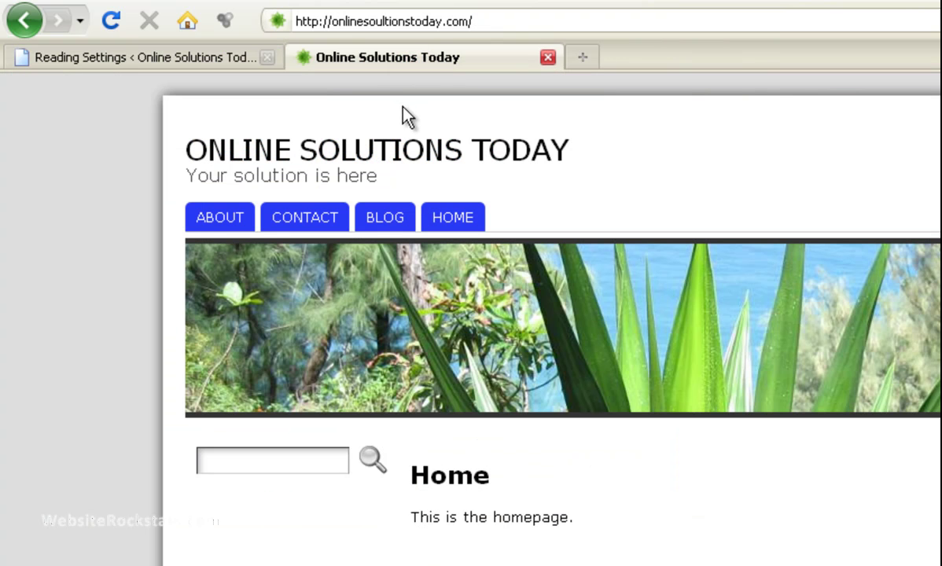
pyautogui.click(402, 158)
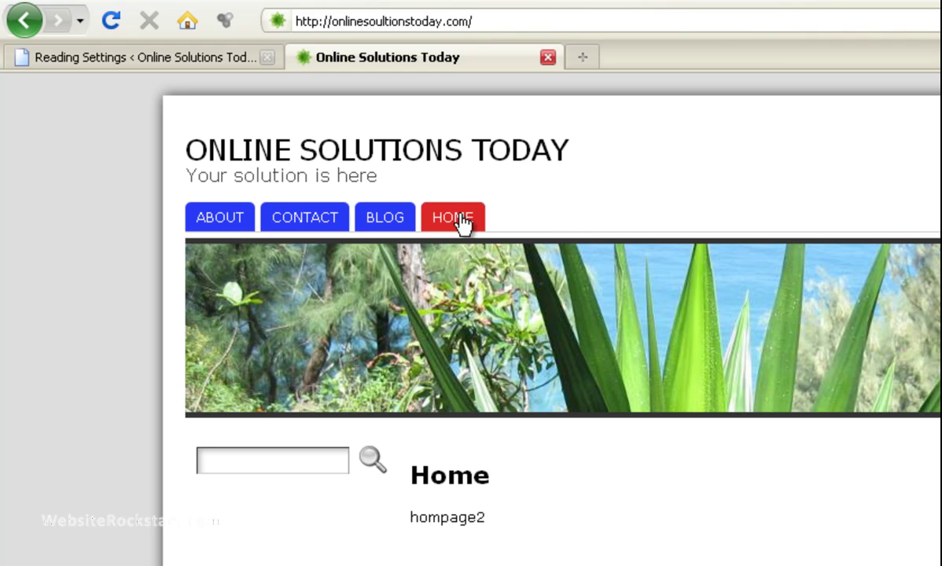
pyautogui.click(179, 61)
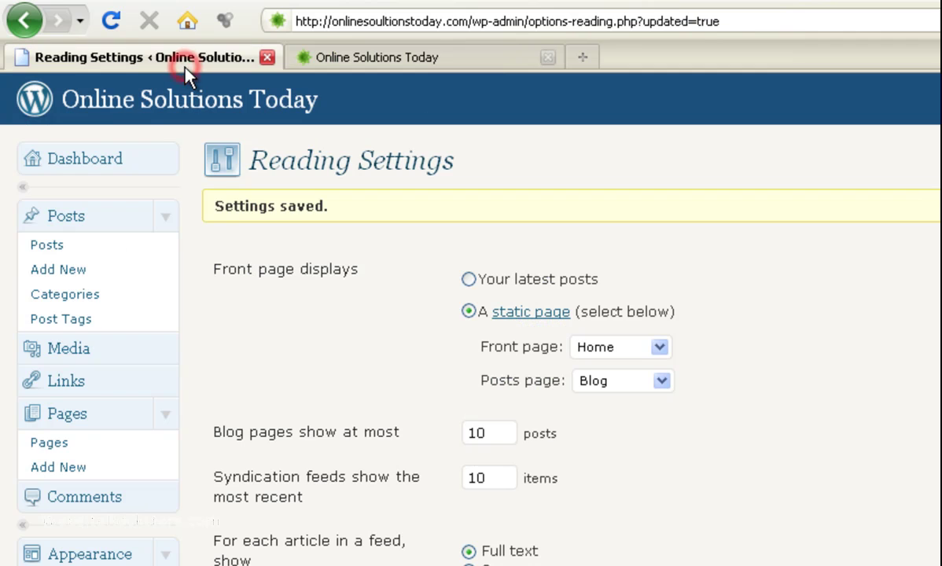
# Change the new Home page's Order from 0 to -1, update it, and view the live site.
pyautogui.click(66, 443)
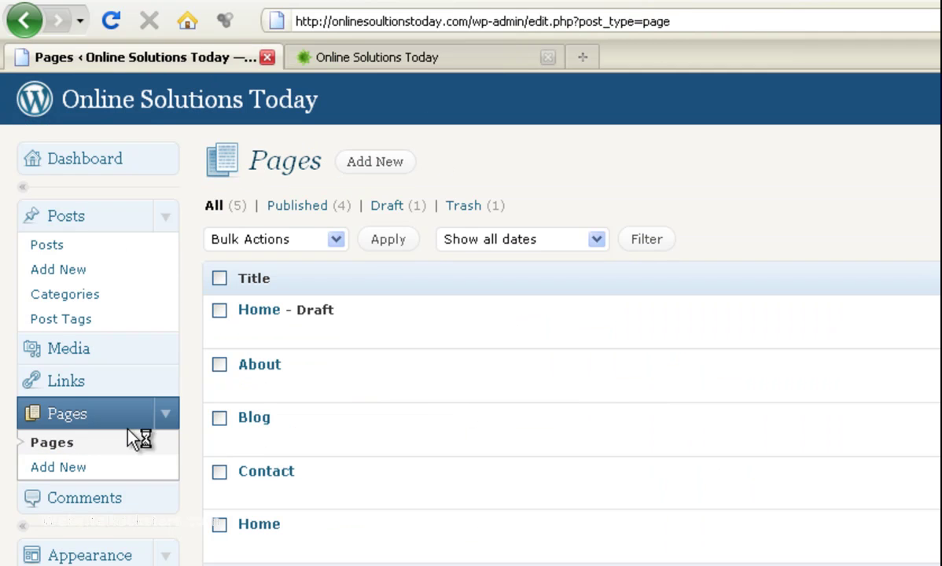
pyautogui.click(250, 550)
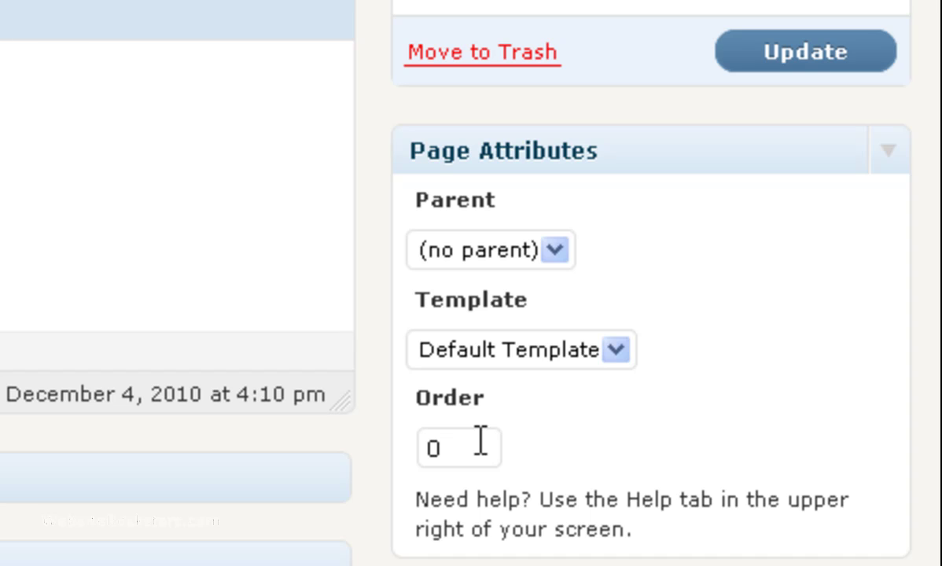
pyautogui.click(480, 442)
pyautogui.press('BackSpace')
pyautogui.write('-1')
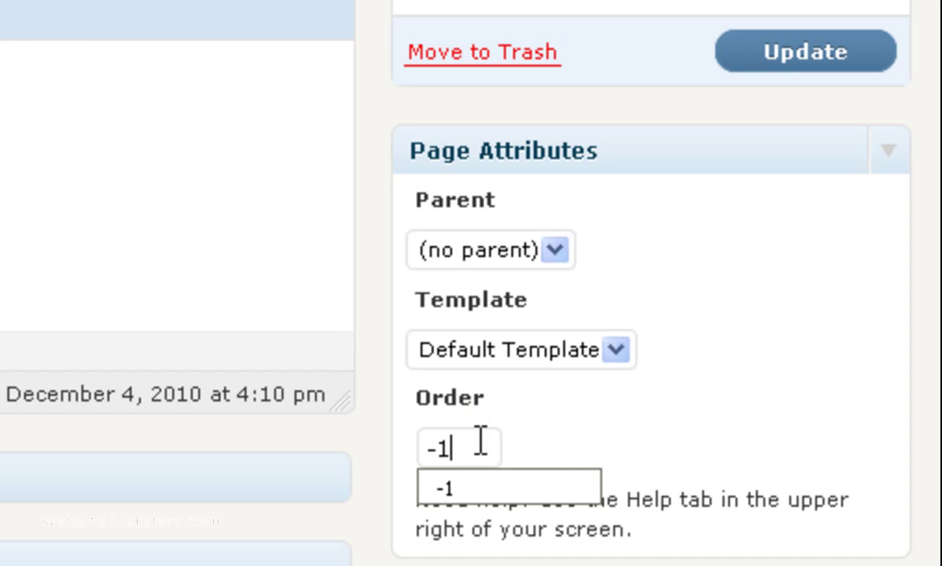
pyautogui.click(762, 289)
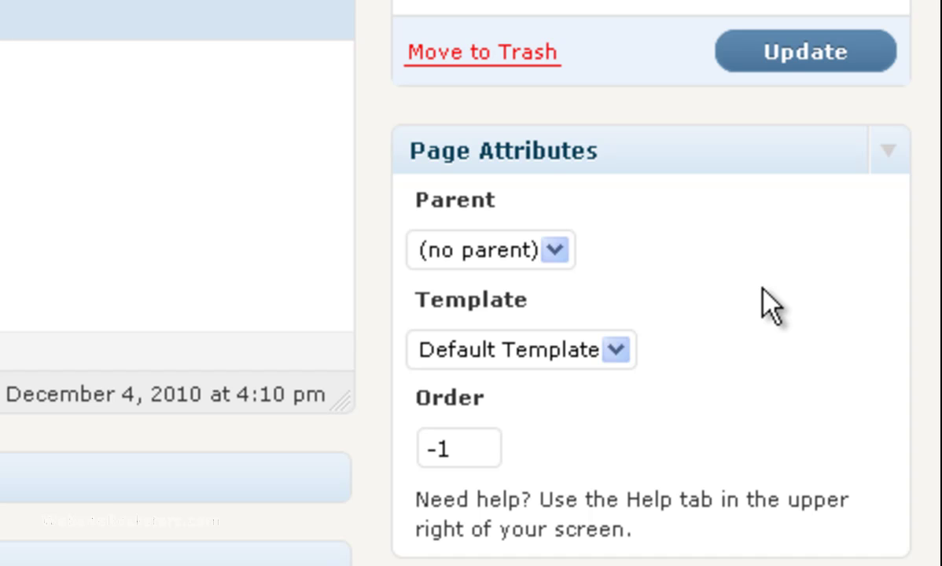
pyautogui.click(783, 69)
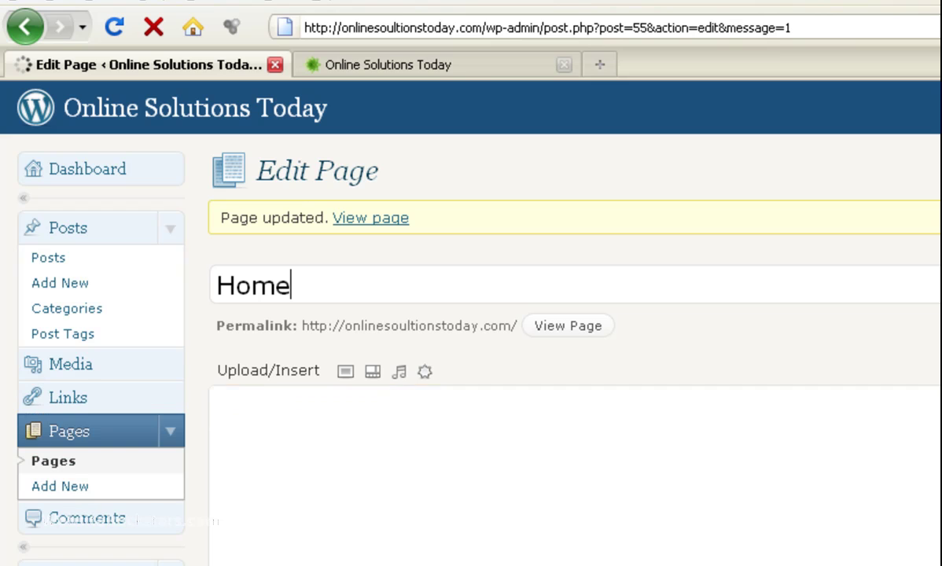
pyautogui.click(455, 68)
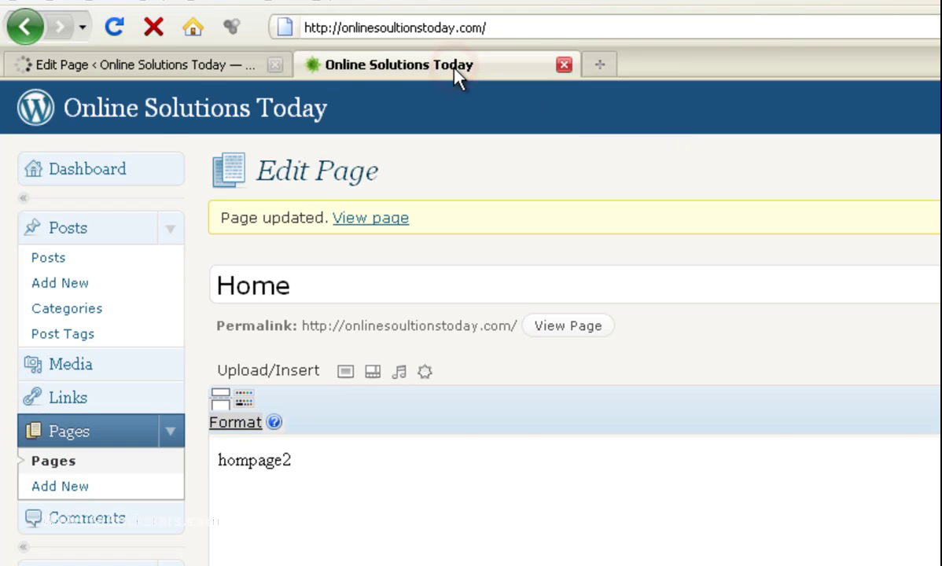
# Reload the live site to see HOME listed first, then return to the Home page editor.
pyautogui.click(113, 29)
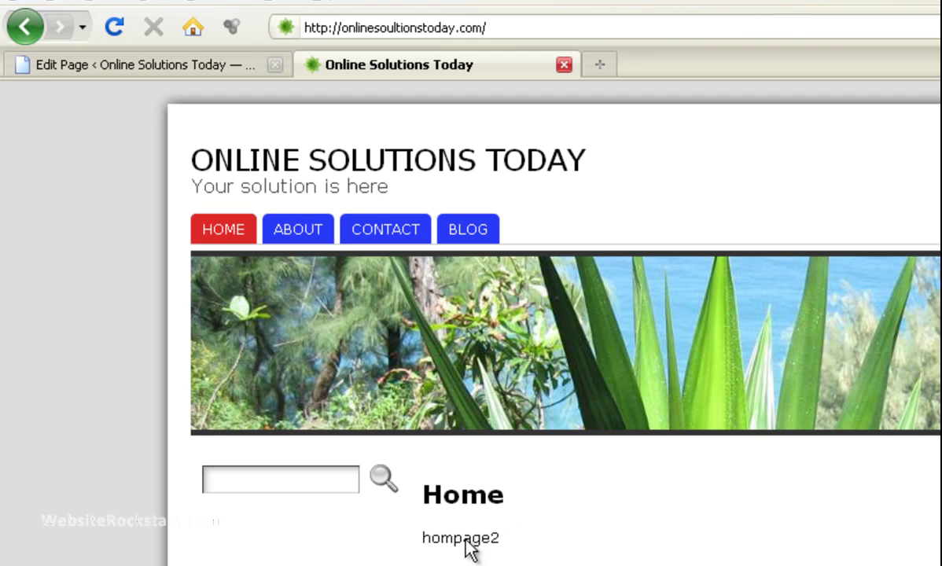
pyautogui.click(171, 68)
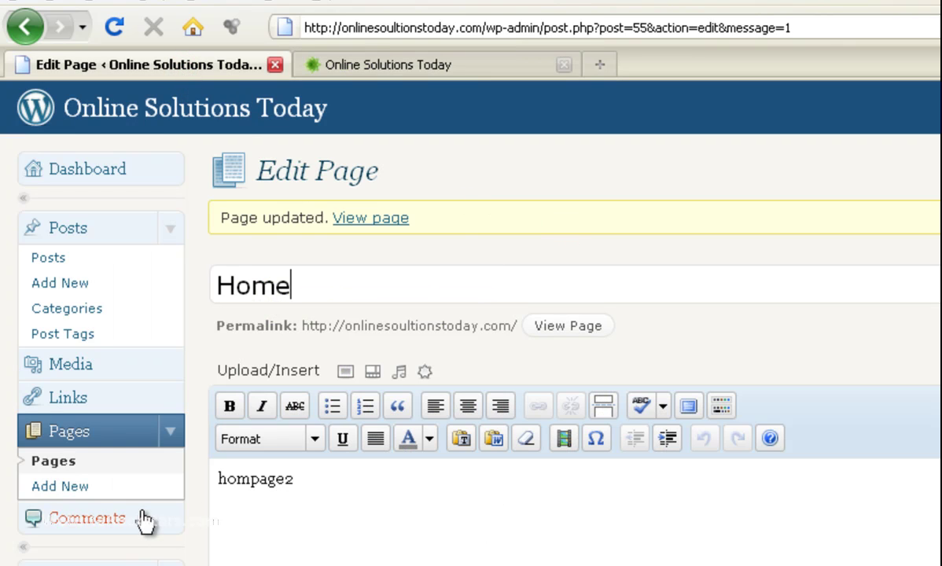
# Retitle the old Home draft to 'Home - Old', save it as a draft, and return to Pages.
pyautogui.click(76, 465)
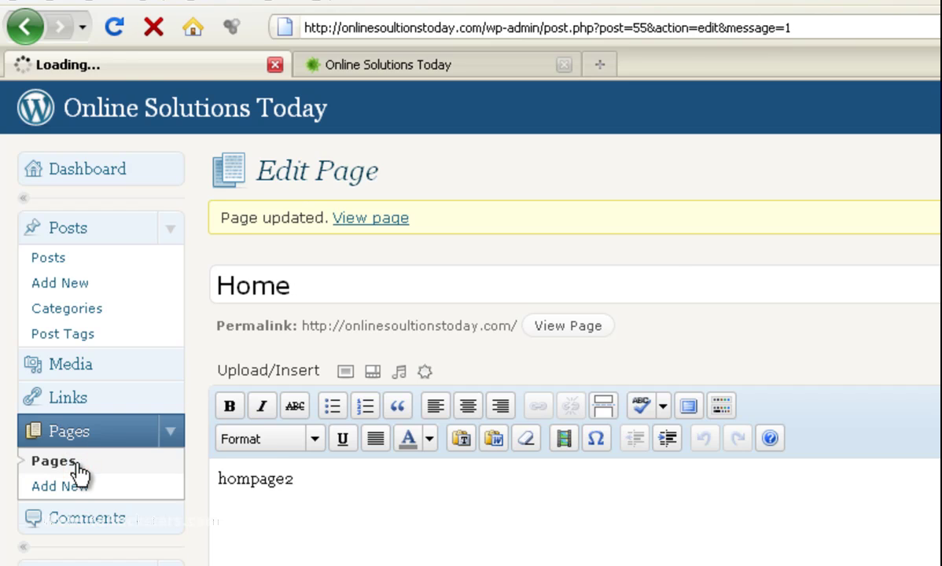
pyautogui.click(258, 351)
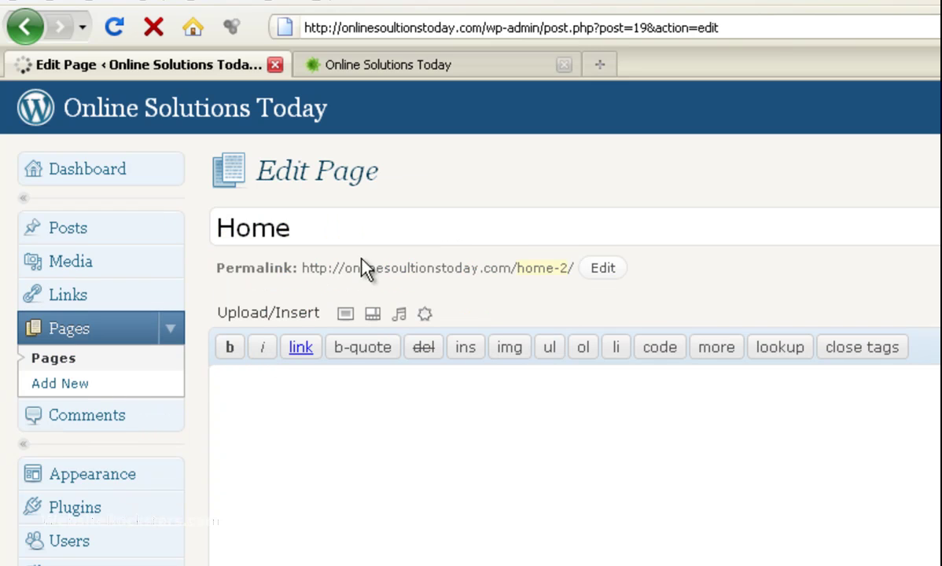
pyautogui.click(400, 227)
pyautogui.write('- Old')
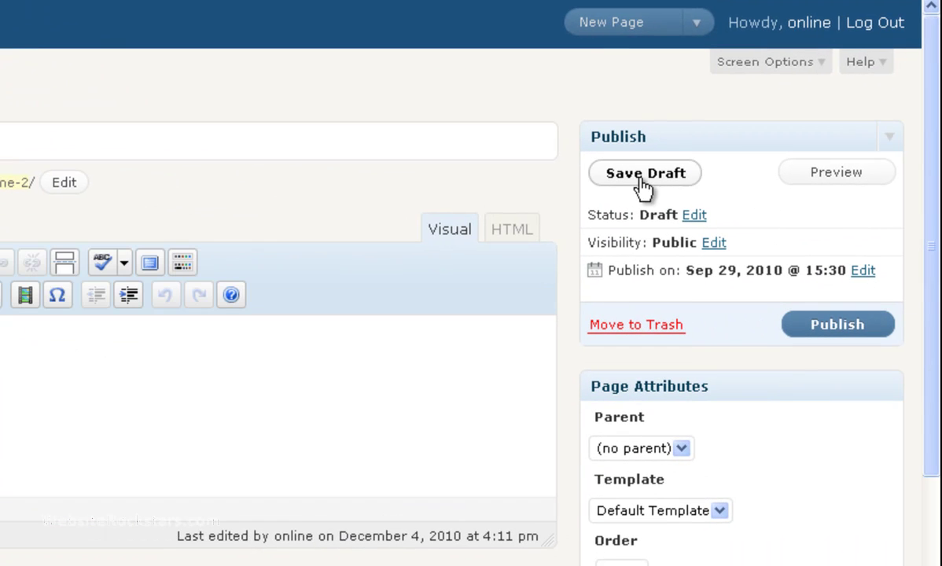
pyautogui.click(642, 182)
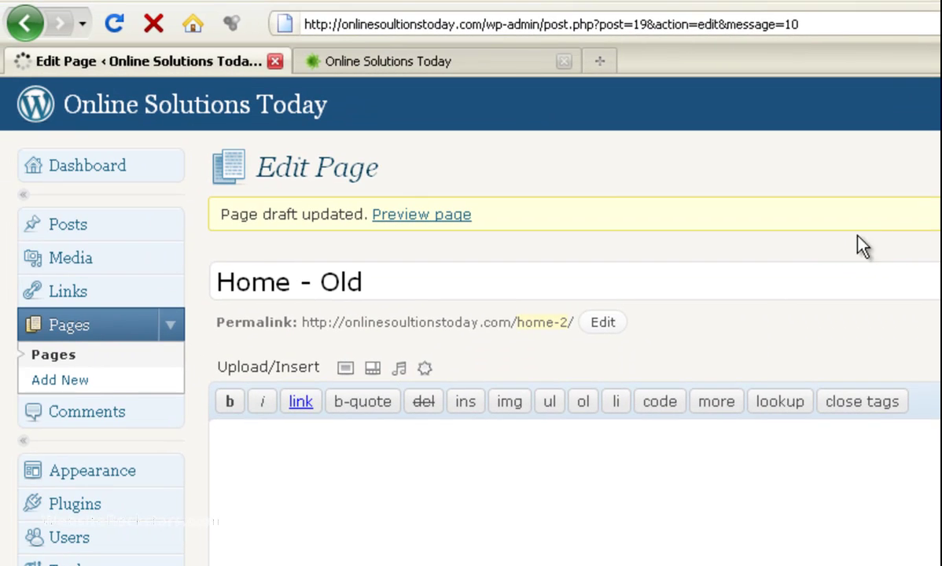
pyautogui.click(72, 360)
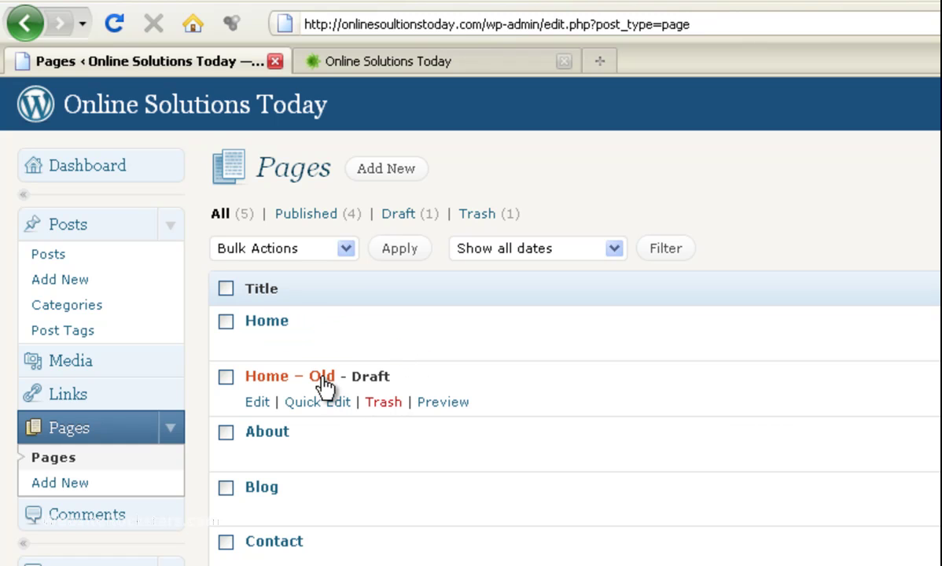
# Reload the live site to confirm HOME is the leftmost tab showing 'hompage2'.
pyautogui.click(464, 62)
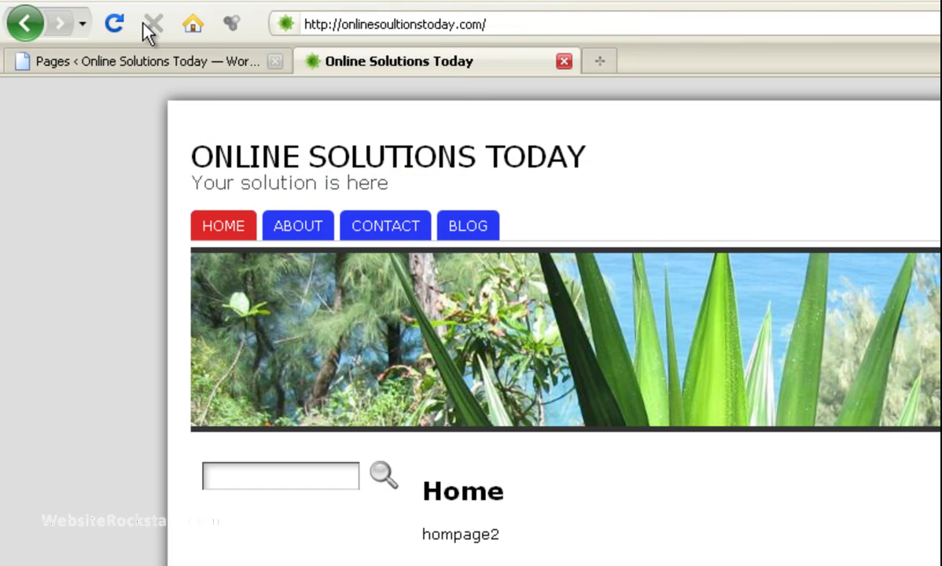
pyautogui.click(117, 24)
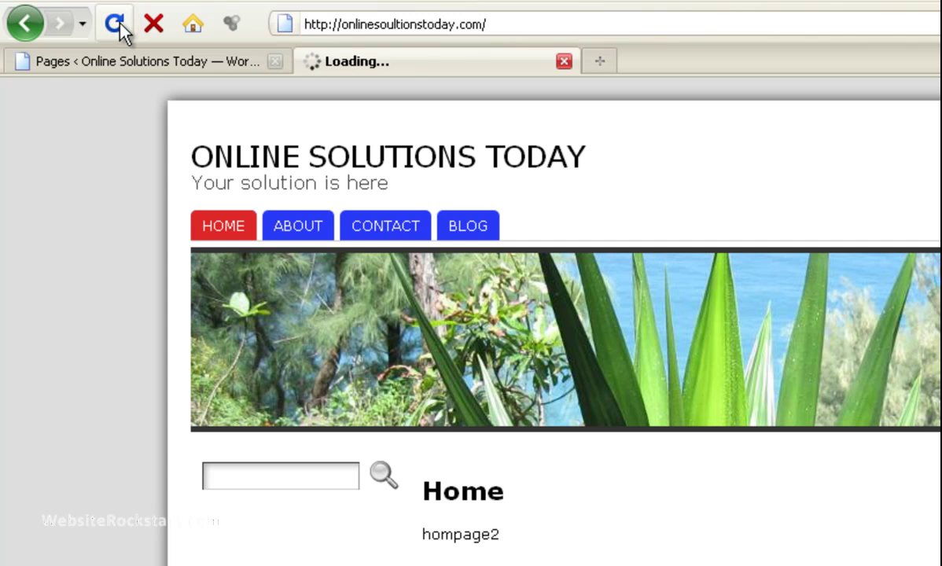